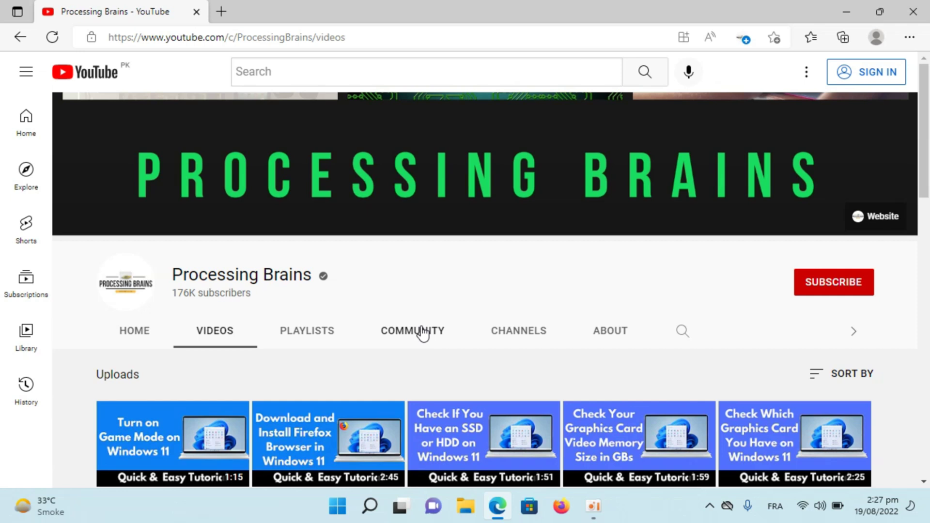
Minimize and restore Edge, then open Settings from the Settings and more menu.
{"action": "left_click", "coordinate": [849, 11]}
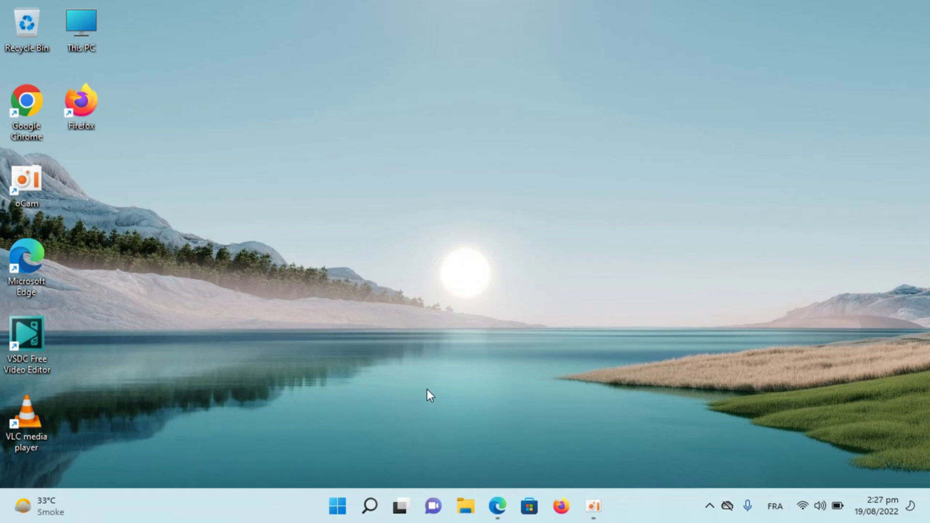
{"action": "left_click", "coordinate": [497, 506]}
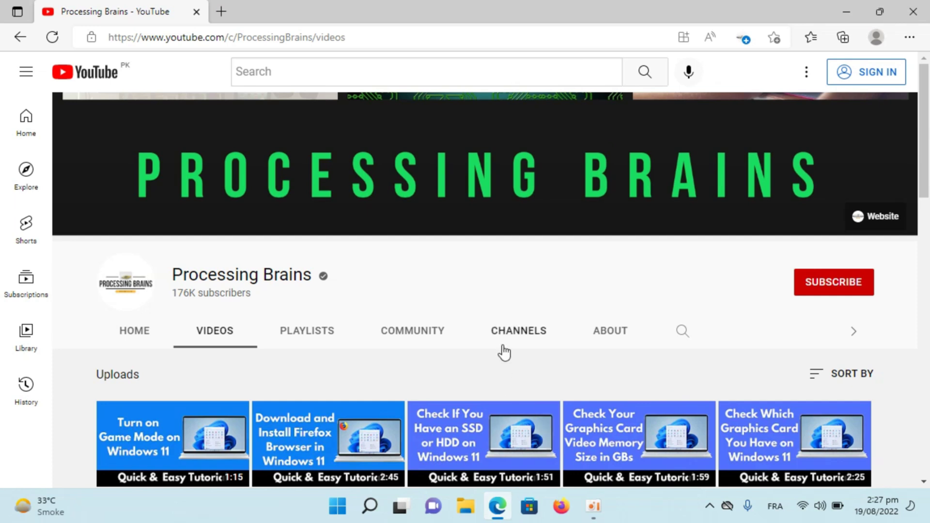
{"action": "left_click", "coordinate": [908, 44]}
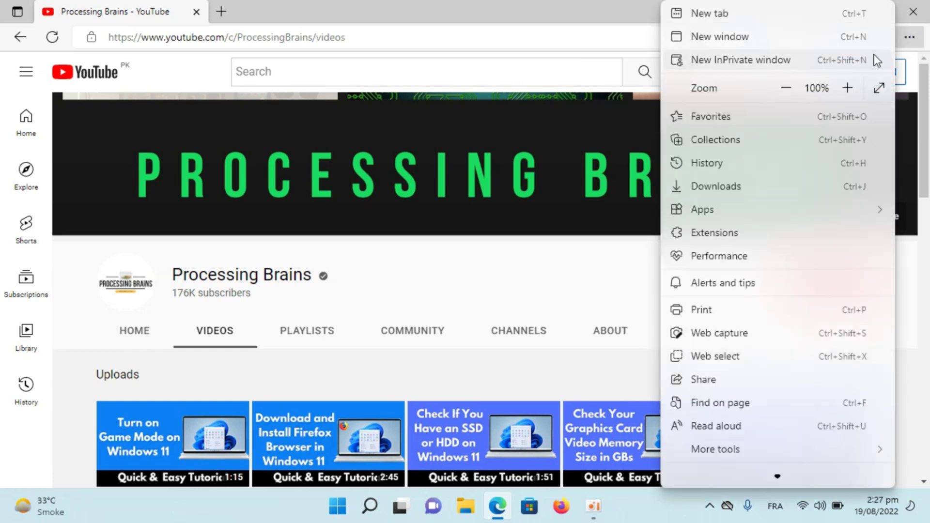
{"action": "mouse_move", "coordinate": [777, 480]}
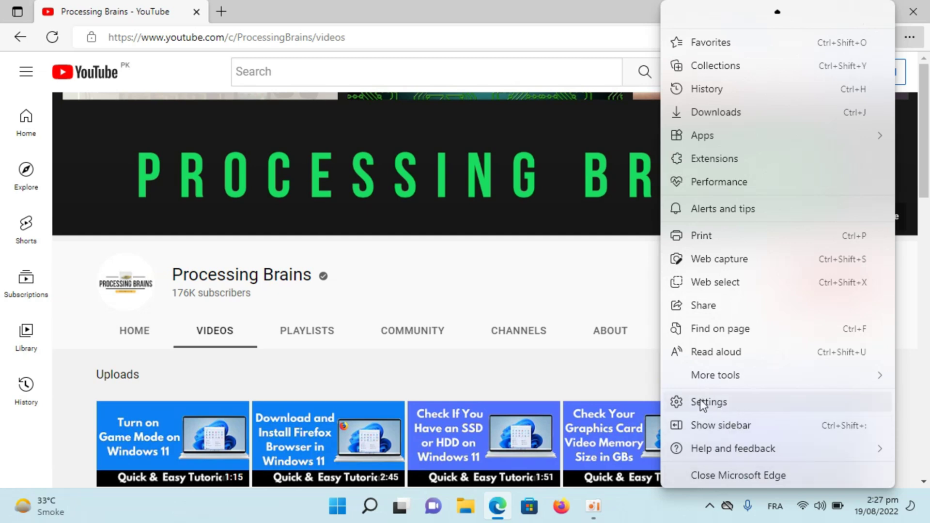
{"action": "left_click", "coordinate": [717, 404]}
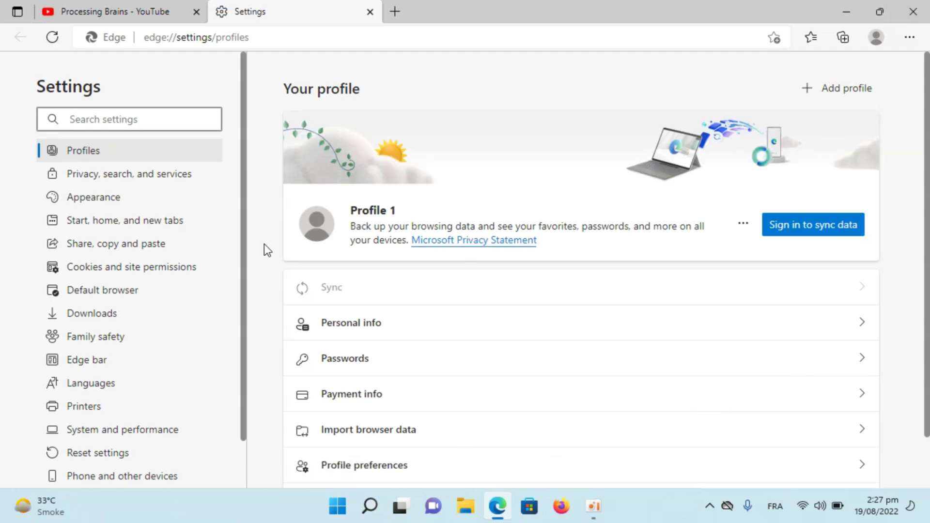
Go to Privacy, search, and services, then open Address bar and search.
{"action": "left_click", "coordinate": [145, 183]}
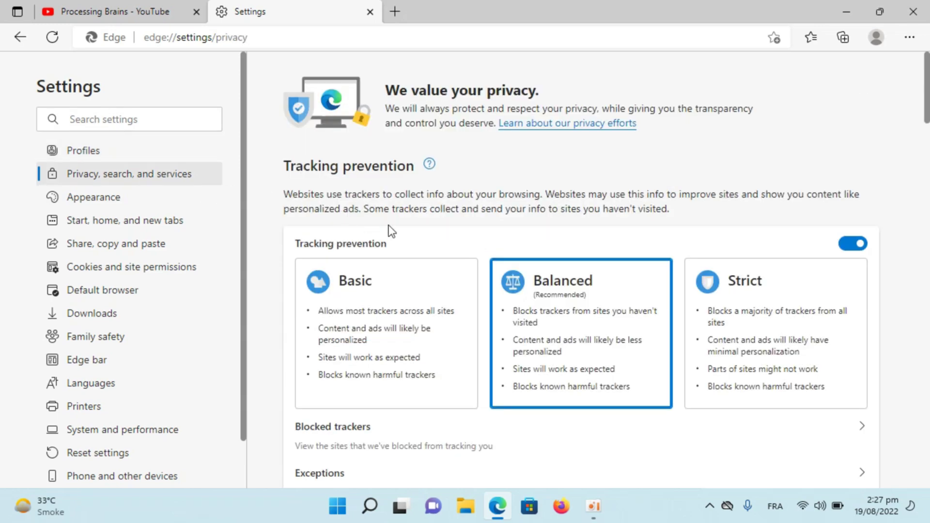
{"action": "scroll", "coordinate": [407, 240], "scroll_direction": "down", "scroll_amount": 3}
{"action": "scroll", "coordinate": [407, 240], "scroll_direction": "down", "scroll_amount": 1}
{"action": "scroll", "coordinate": [407, 240], "scroll_direction": "down", "scroll_amount": 3}
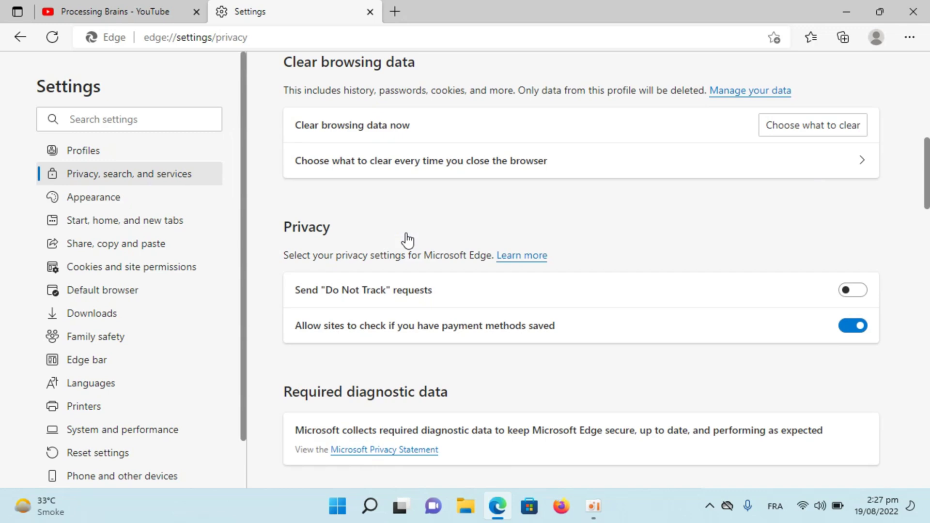
{"action": "scroll", "coordinate": [406, 239], "scroll_direction": "down", "scroll_amount": 4}
{"action": "scroll", "coordinate": [405, 232], "scroll_direction": "down", "scroll_amount": 3}
{"action": "scroll", "coordinate": [405, 232], "scroll_direction": "down", "scroll_amount": 2}
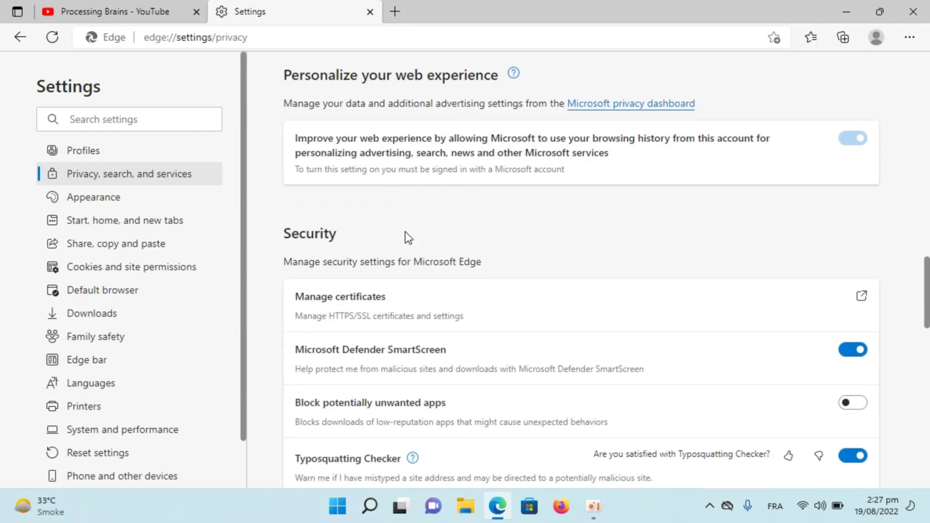
{"action": "scroll", "coordinate": [404, 232], "scroll_direction": "down", "scroll_amount": 3}
{"action": "scroll", "coordinate": [405, 230], "scroll_direction": "down", "scroll_amount": 2}
{"action": "scroll", "coordinate": [405, 230], "scroll_direction": "down", "scroll_amount": 1}
{"action": "scroll", "coordinate": [405, 231], "scroll_direction": "down", "scroll_amount": 3}
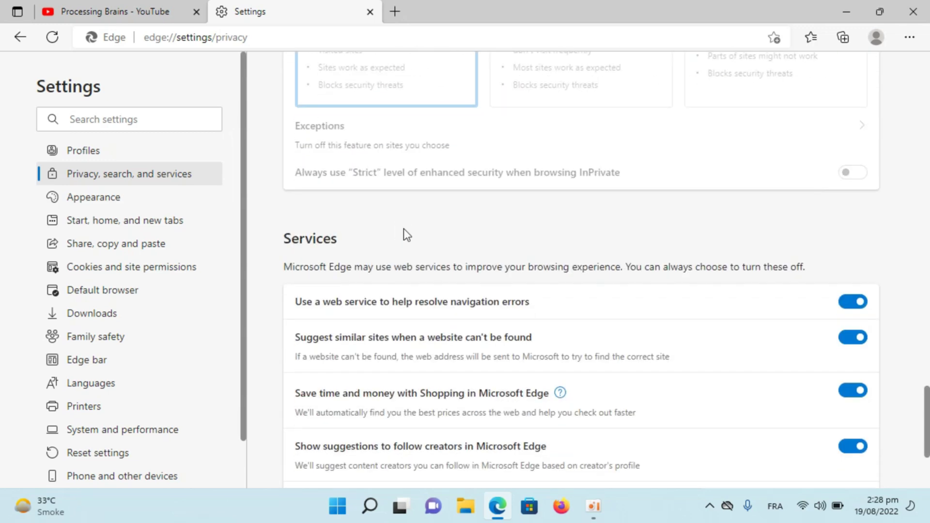
{"action": "scroll", "coordinate": [403, 229], "scroll_direction": "down", "scroll_amount": 2}
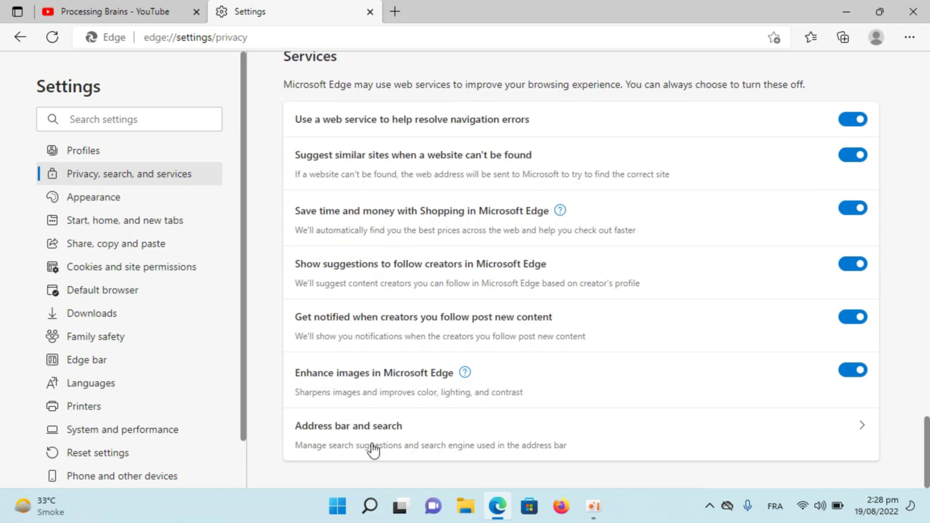
{"action": "left_click", "coordinate": [357, 439]}
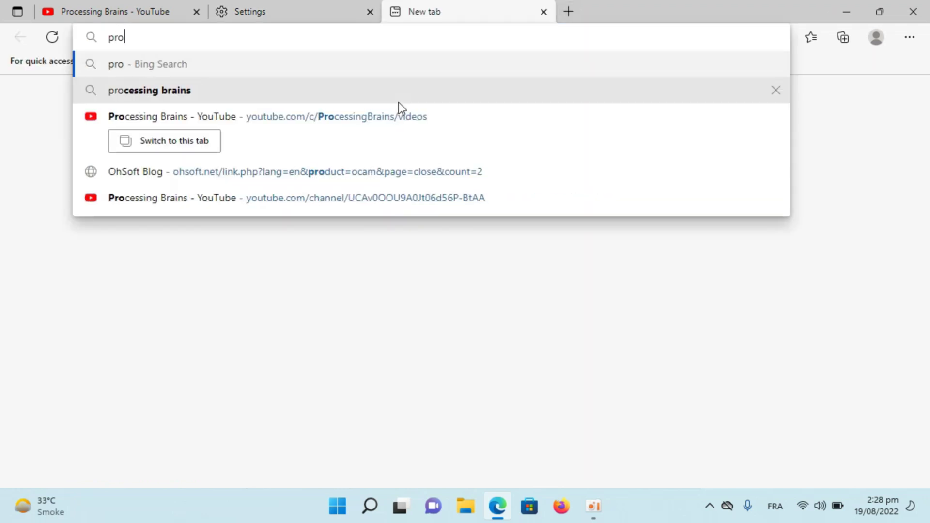
{"action": "type", "text": "cess"}
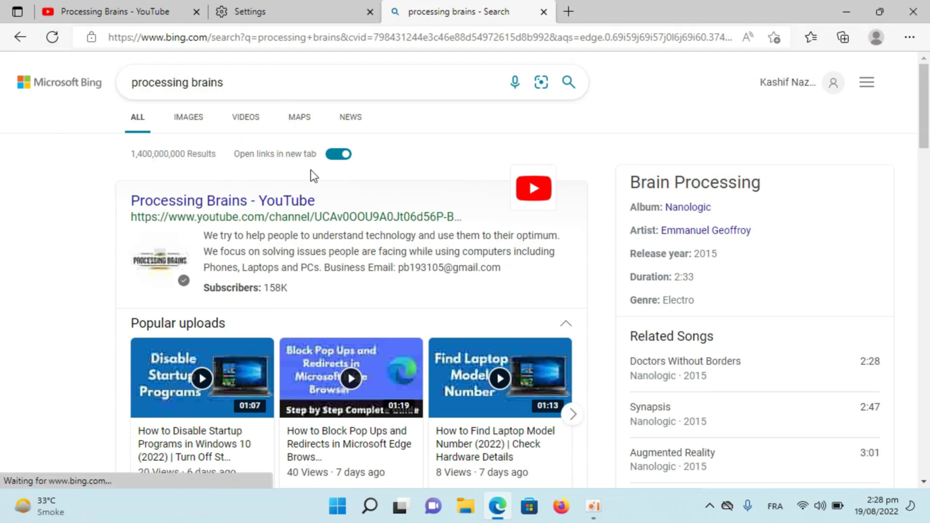
Set the address-bar search engine to Google, keeping new tabs on the Search box.
{"action": "left_click", "coordinate": [287, 8]}
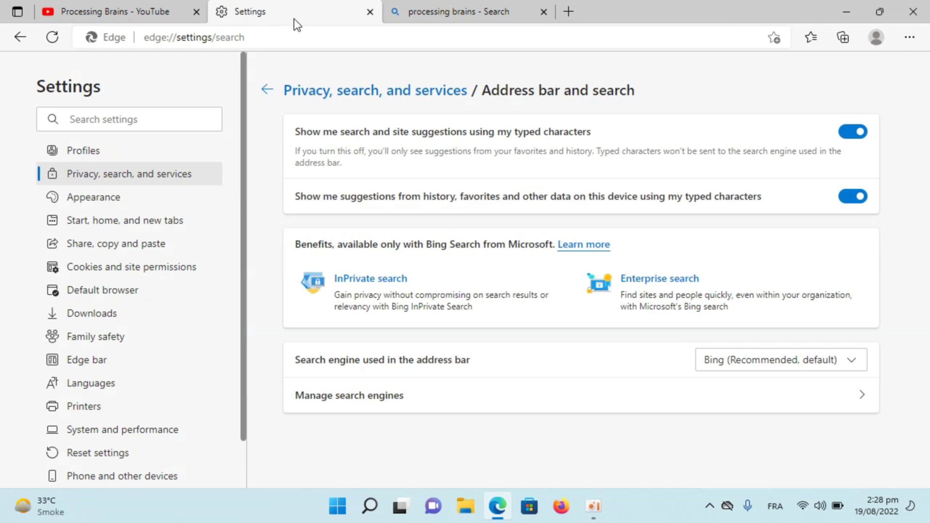
{"action": "left_click", "coordinate": [725, 371]}
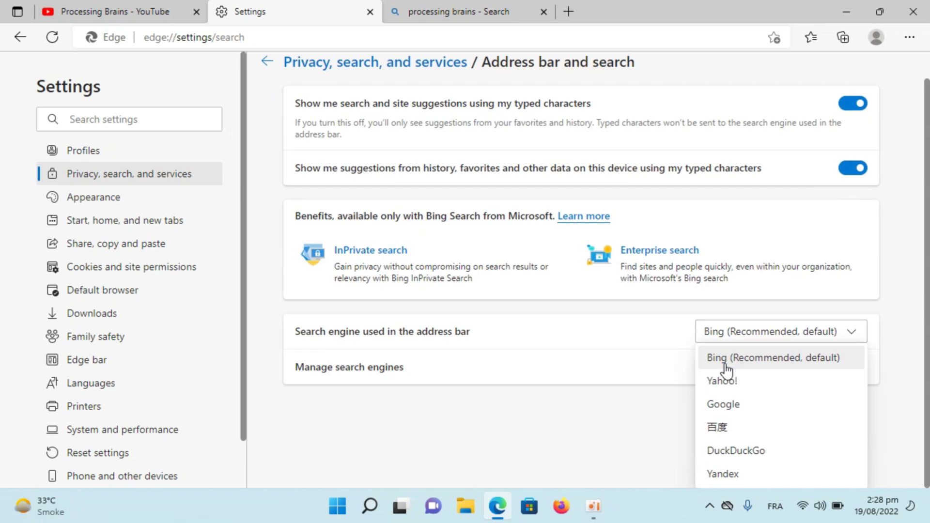
{"action": "left_click", "coordinate": [723, 404]}
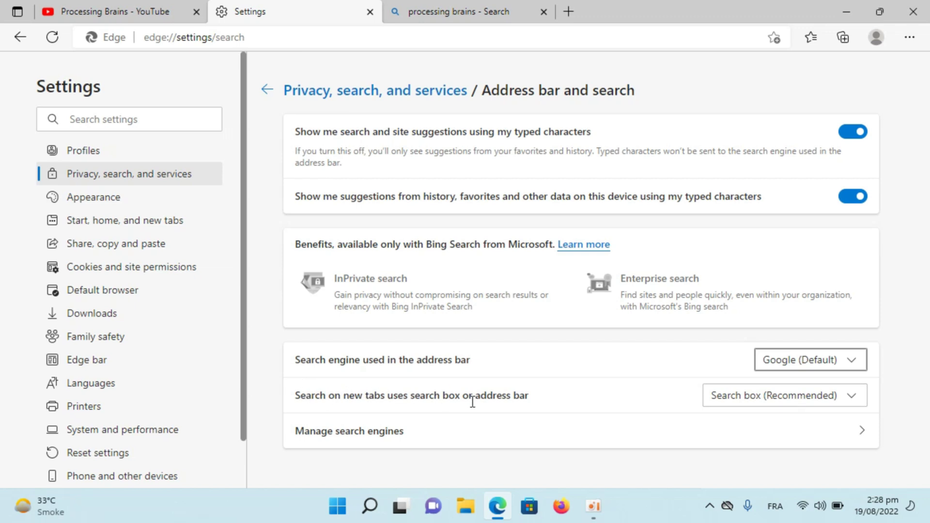
{"action": "left_click", "coordinate": [736, 404]}
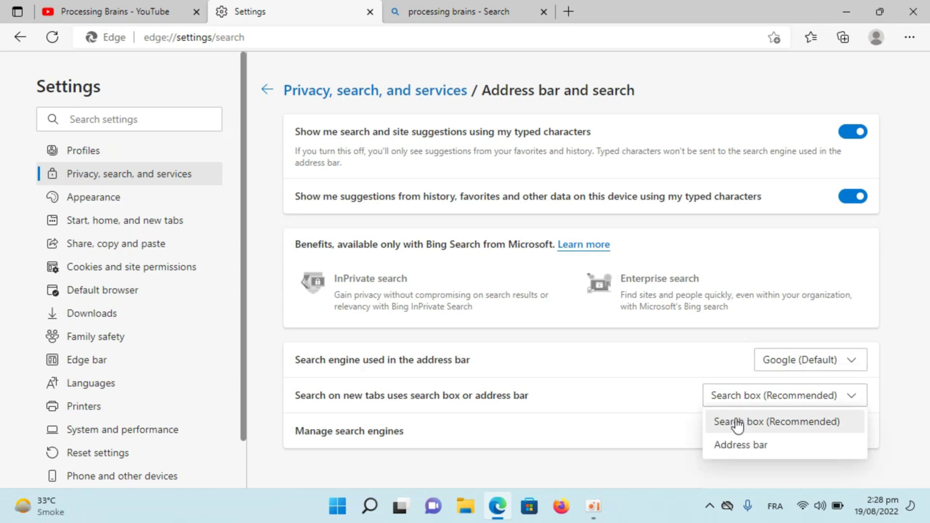
{"action": "left_click", "coordinate": [737, 424]}
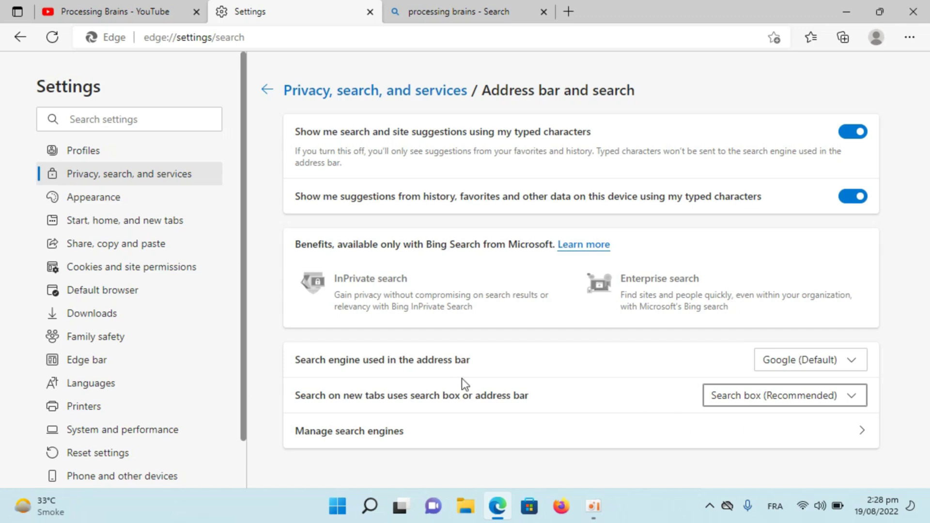
Close the Bing search results tab and open a new blank tab.
{"action": "left_click", "coordinate": [490, 9]}
{"action": "left_click", "coordinate": [544, 12]}
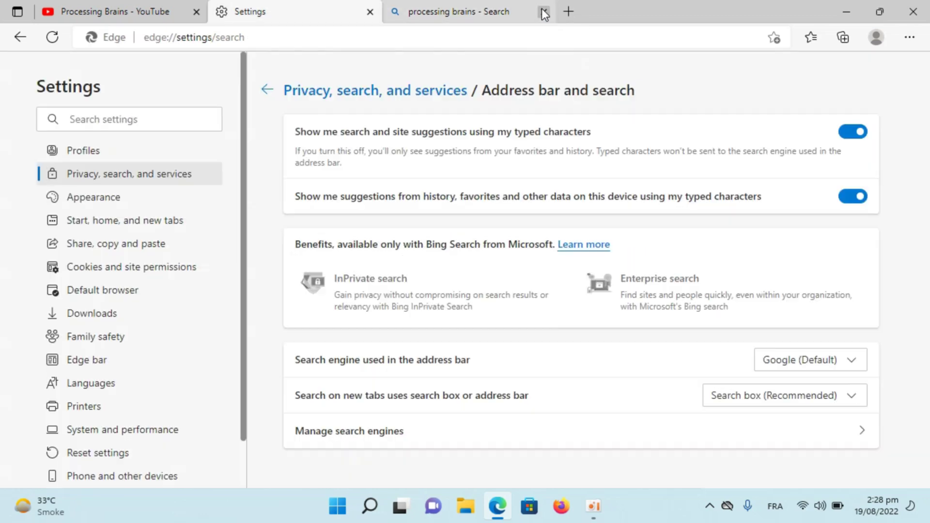
{"action": "left_click", "coordinate": [395, 13]}
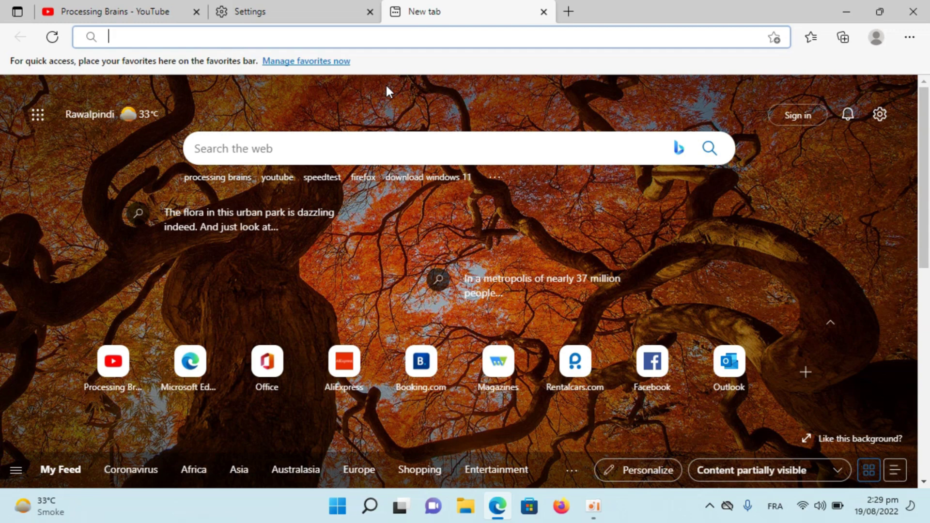
{"action": "type", "text": "pro"}
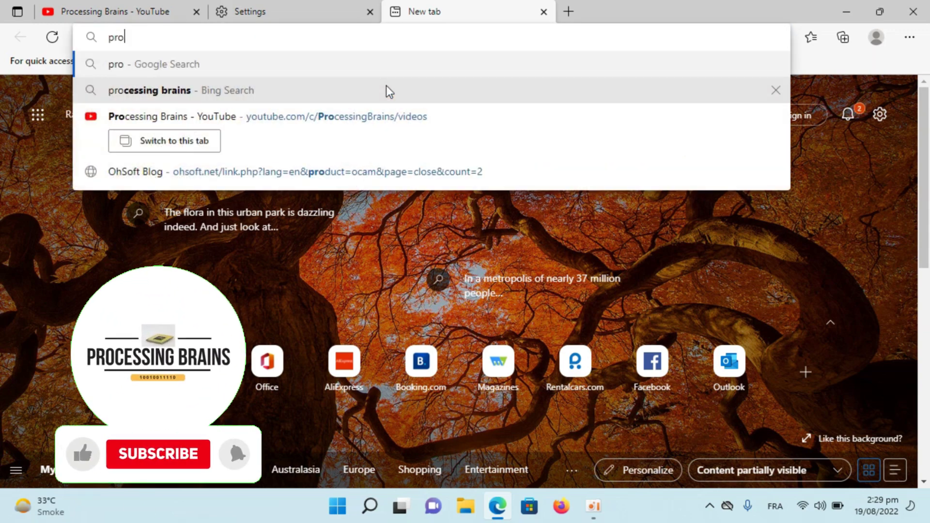
{"action": "type", "text": "cessin"}
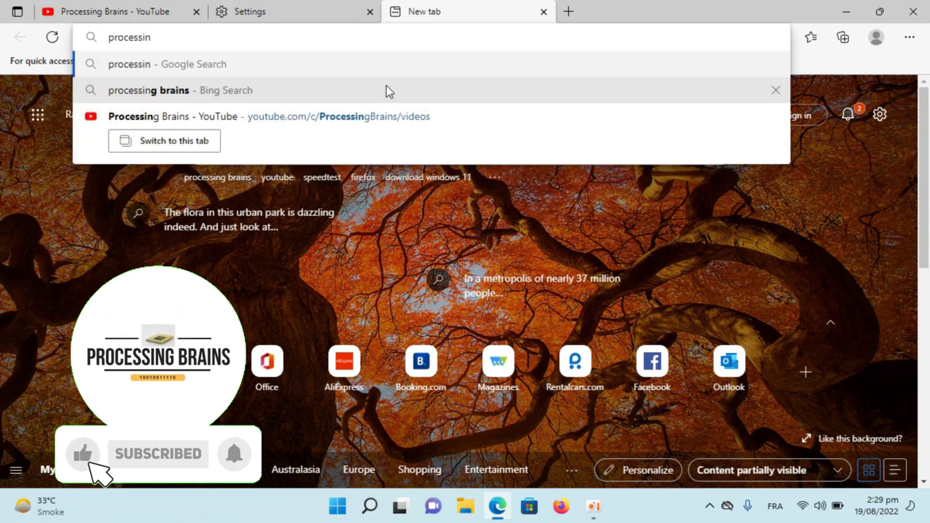
{"action": "type", "text": "g brqins"}
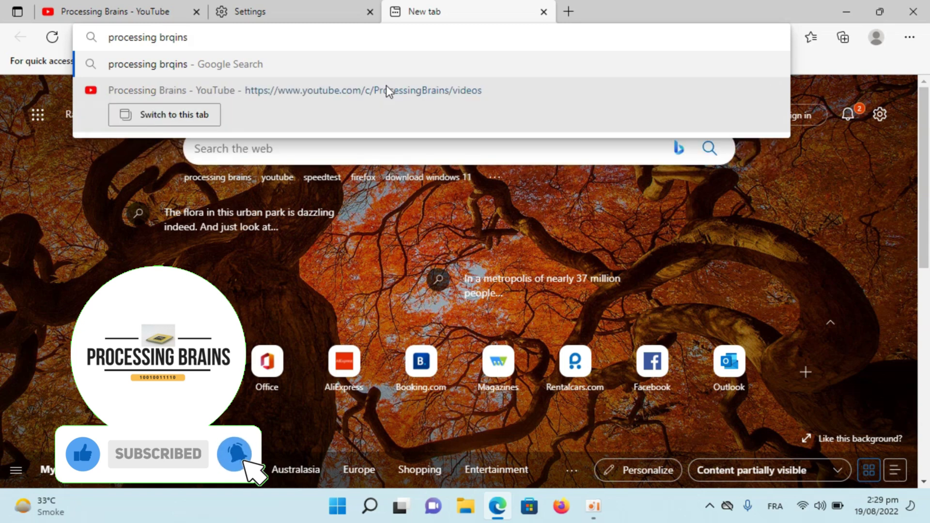
Search 'processing brain' from the address bar, using the corrected-spelling link.
{"action": "key", "text": "BackSpace"}
{"action": "key", "text": "BackSpace"}
{"action": "key", "text": "BackSpace"}
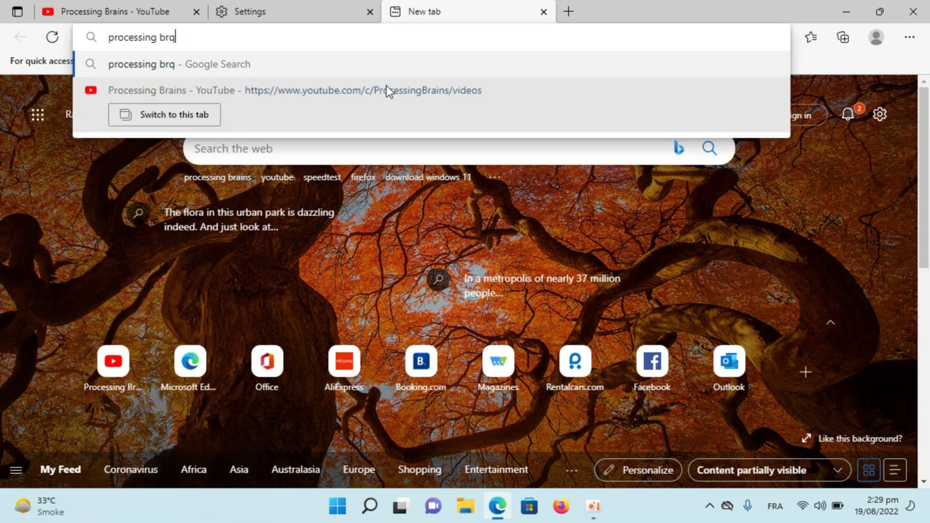
{"action": "type", "text": "ins"}
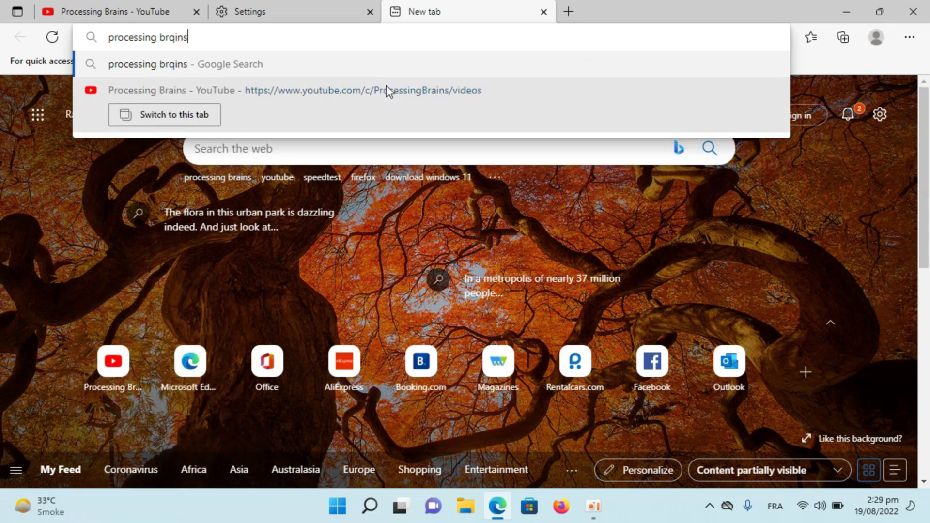
{"action": "key", "text": "BackSpace"}
{"action": "key", "text": "BackSpace"}
{"action": "key", "text": "BackSpace"}
{"action": "key", "text": "BackSpace"}
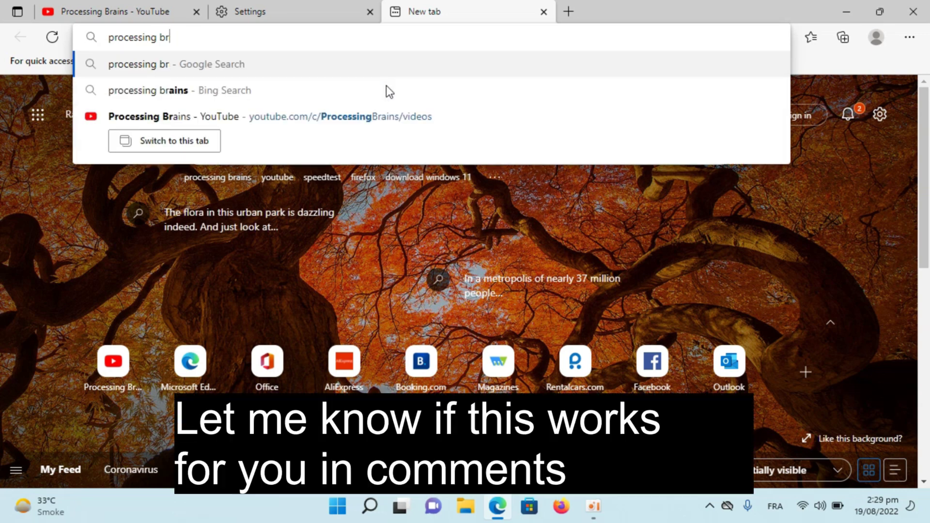
{"action": "type", "text": "qrin"}
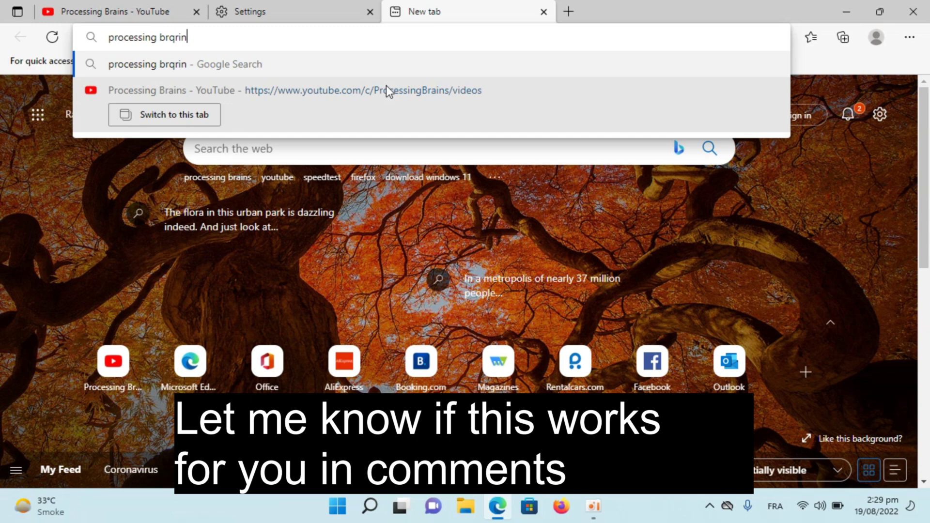
{"action": "key", "text": "Return"}
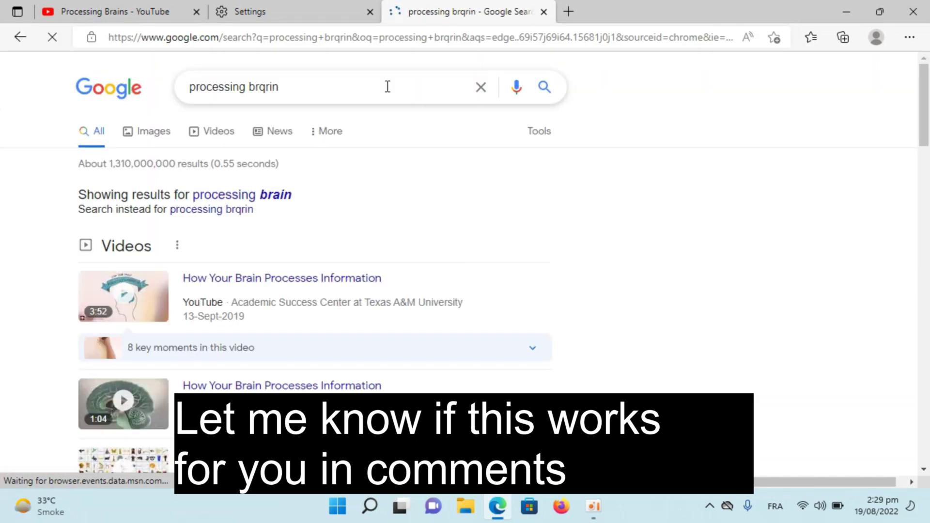
{"action": "left_click", "coordinate": [276, 196]}
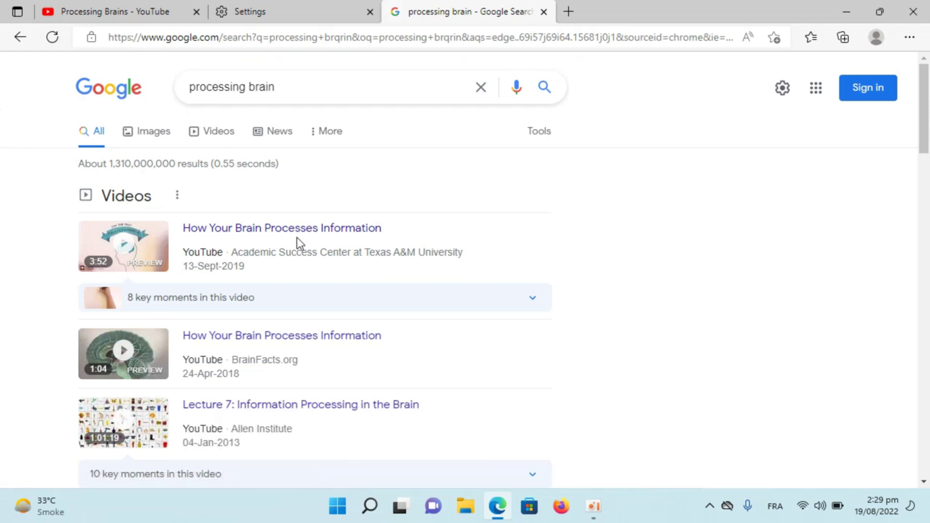
Open Manage search engines from the Settings tab, then cancel the Add search engine dialog.
{"action": "left_click", "coordinate": [236, 10]}
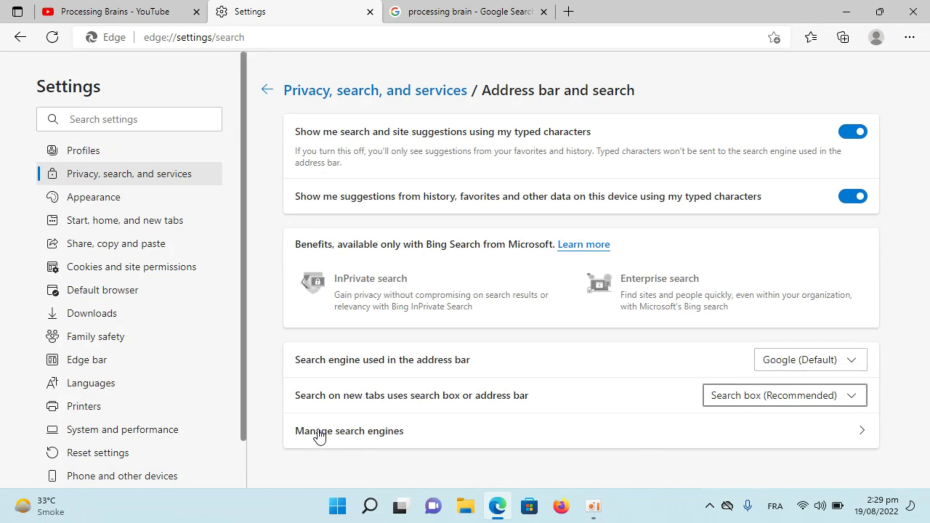
{"action": "left_click", "coordinate": [375, 445]}
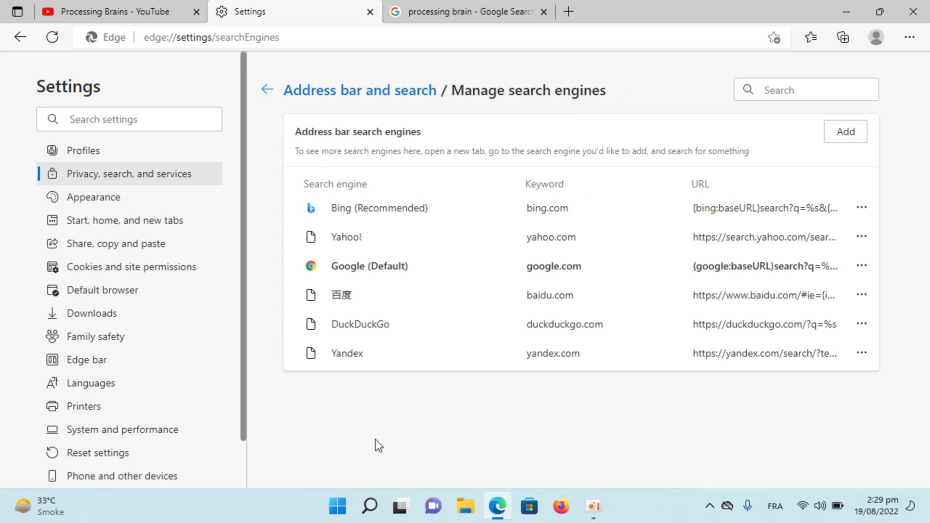
{"action": "left_click", "coordinate": [839, 138]}
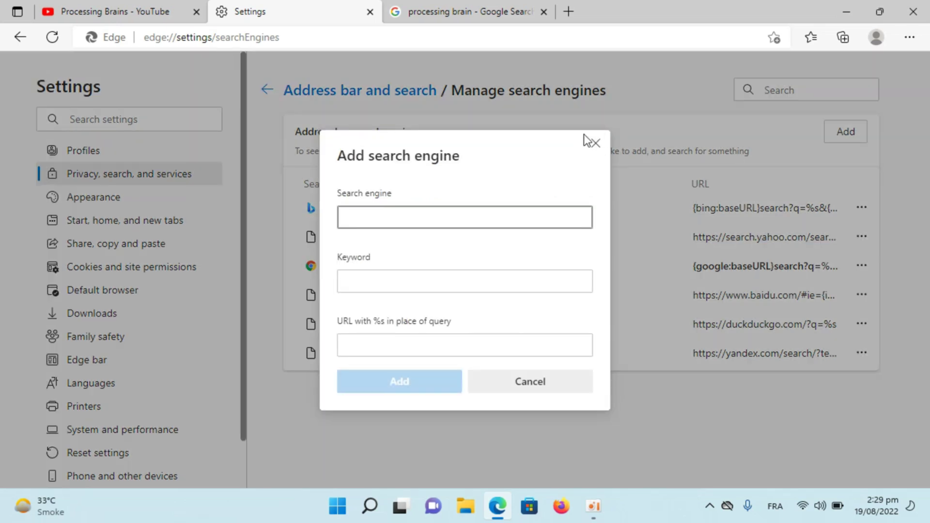
{"action": "left_click", "coordinate": [588, 151]}
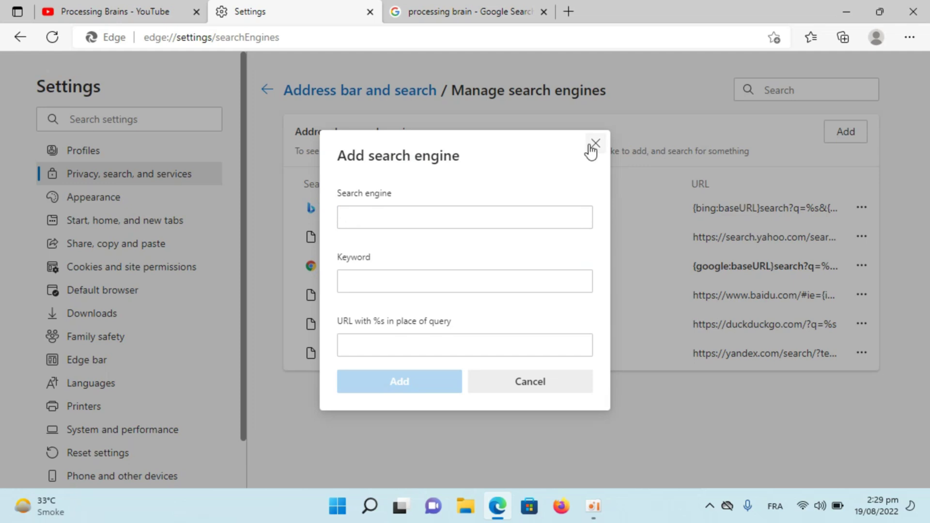
{"action": "left_click", "coordinate": [589, 148]}
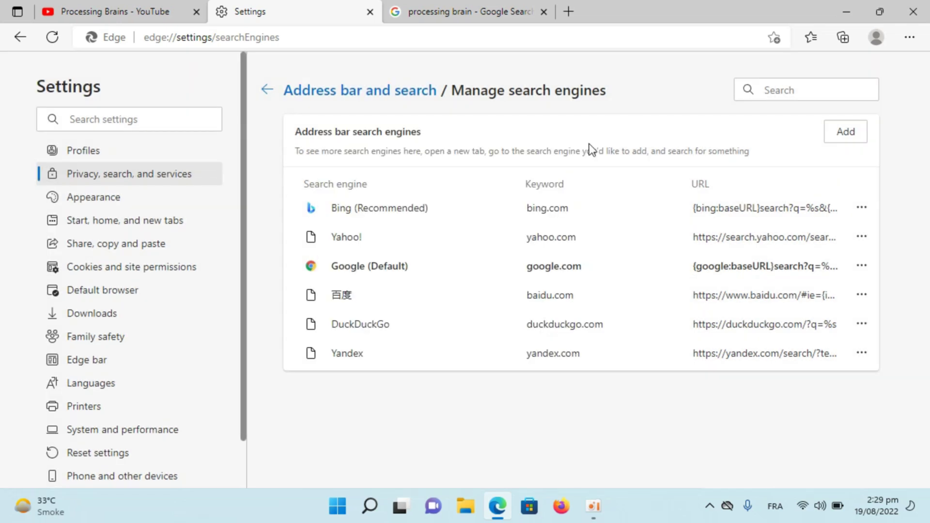